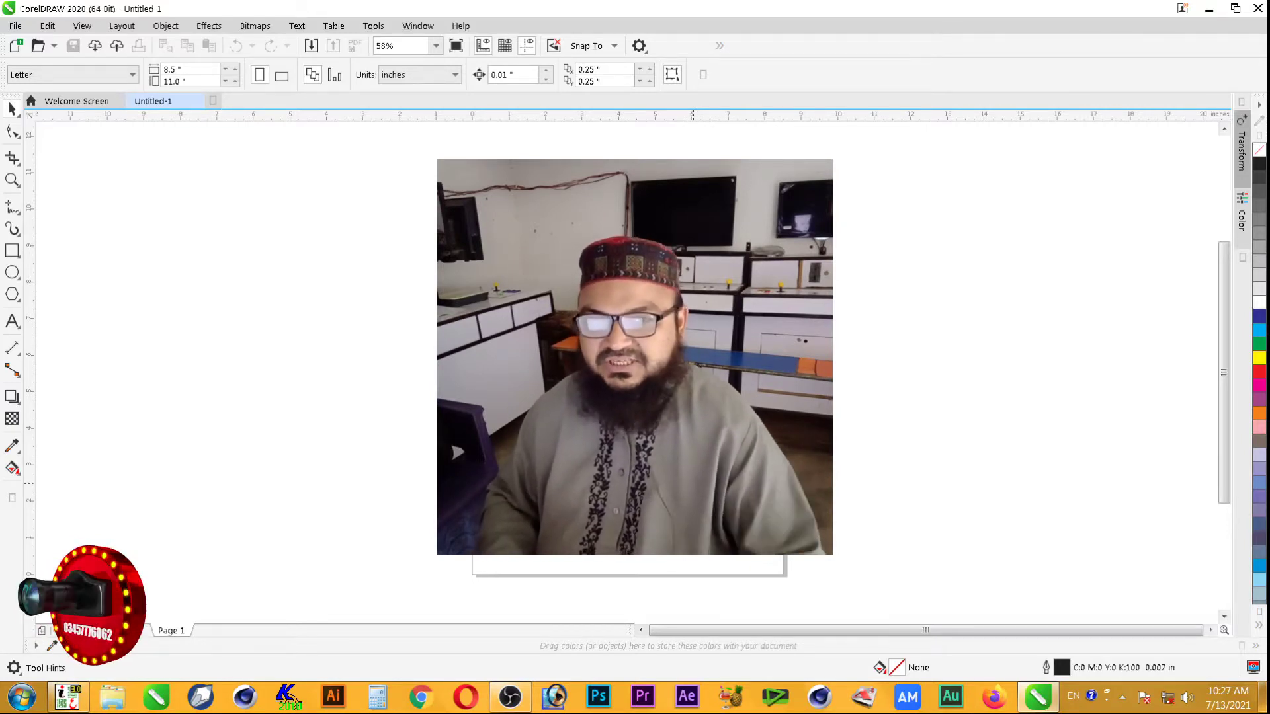
Close the Welcome Screen tab so the Darood e Pak CMYK.cdr artwork is in view.
left_click(82, 103)
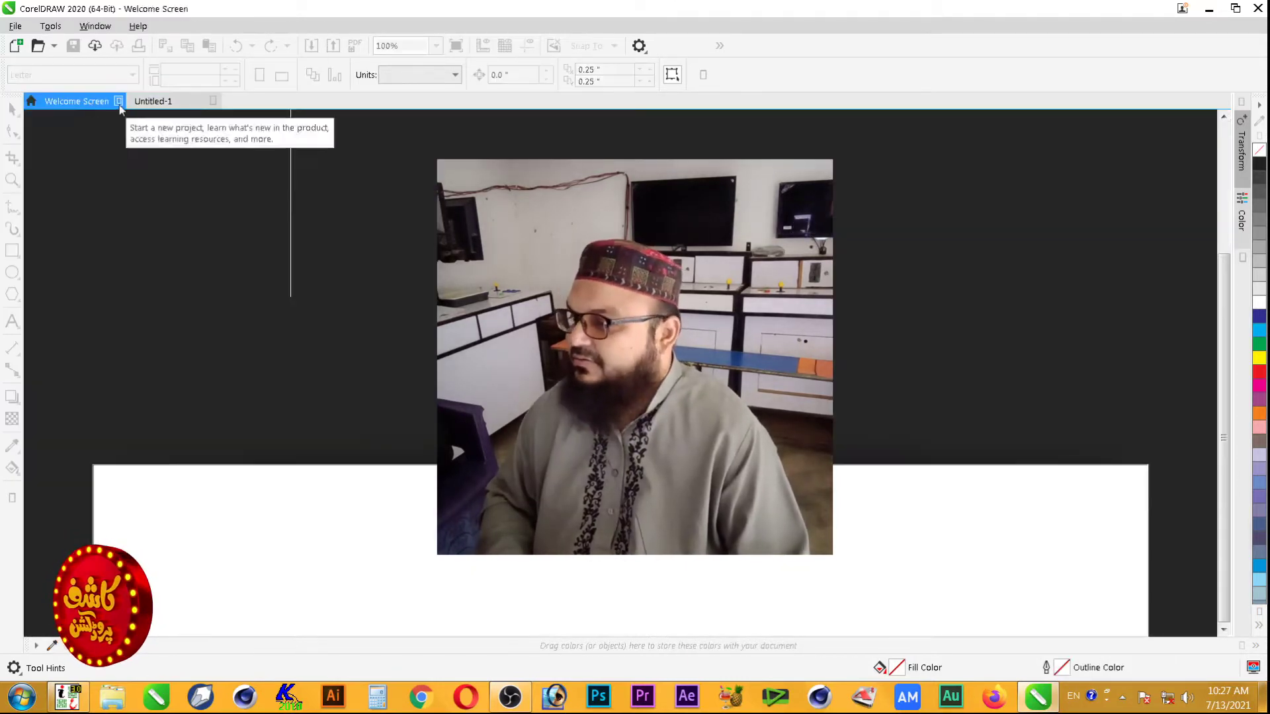
left_click(118, 100)
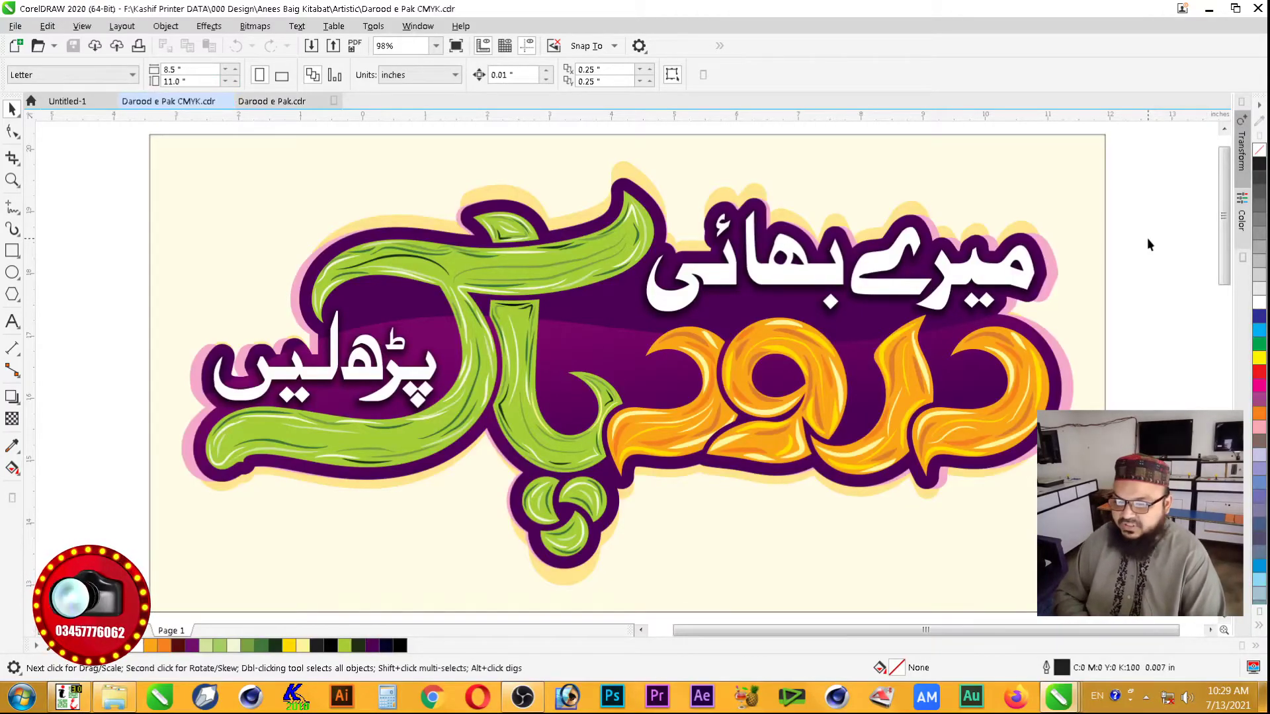
Zoom the view to about 75% around the calligraphy design.
scroll(1147, 237, "down", 2)
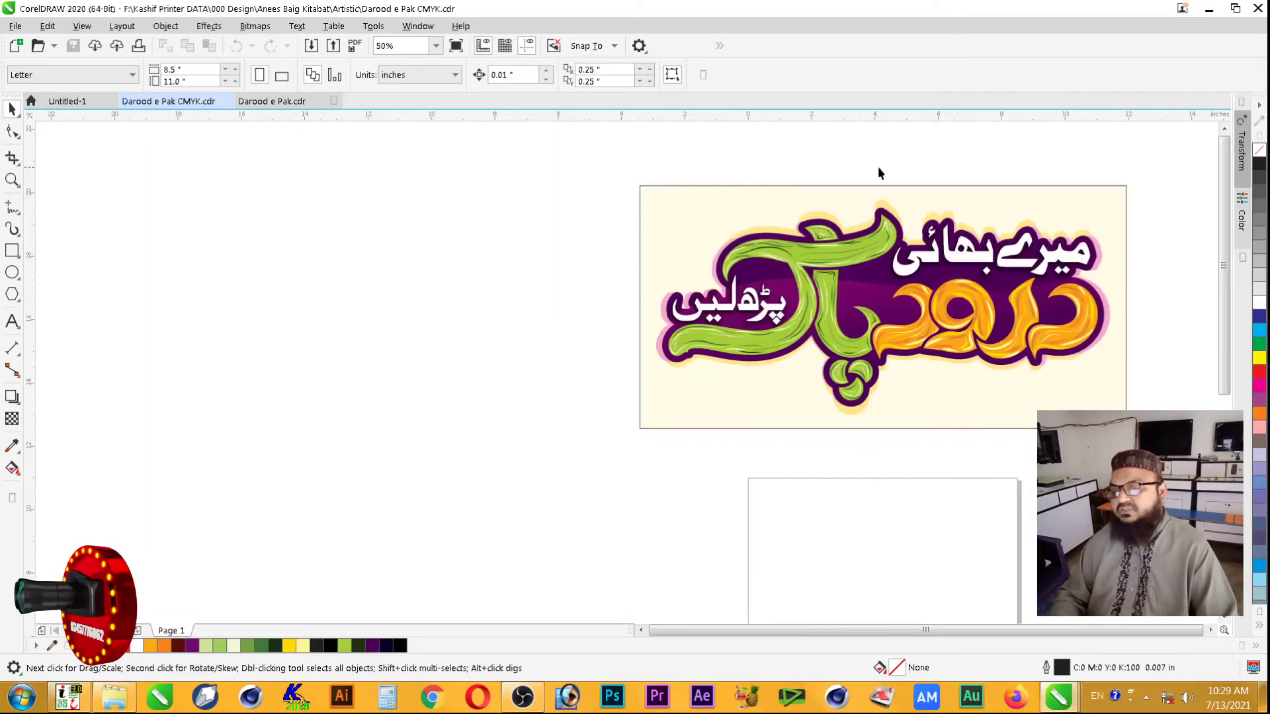
key("z")
left_click(894, 320)
key("space")
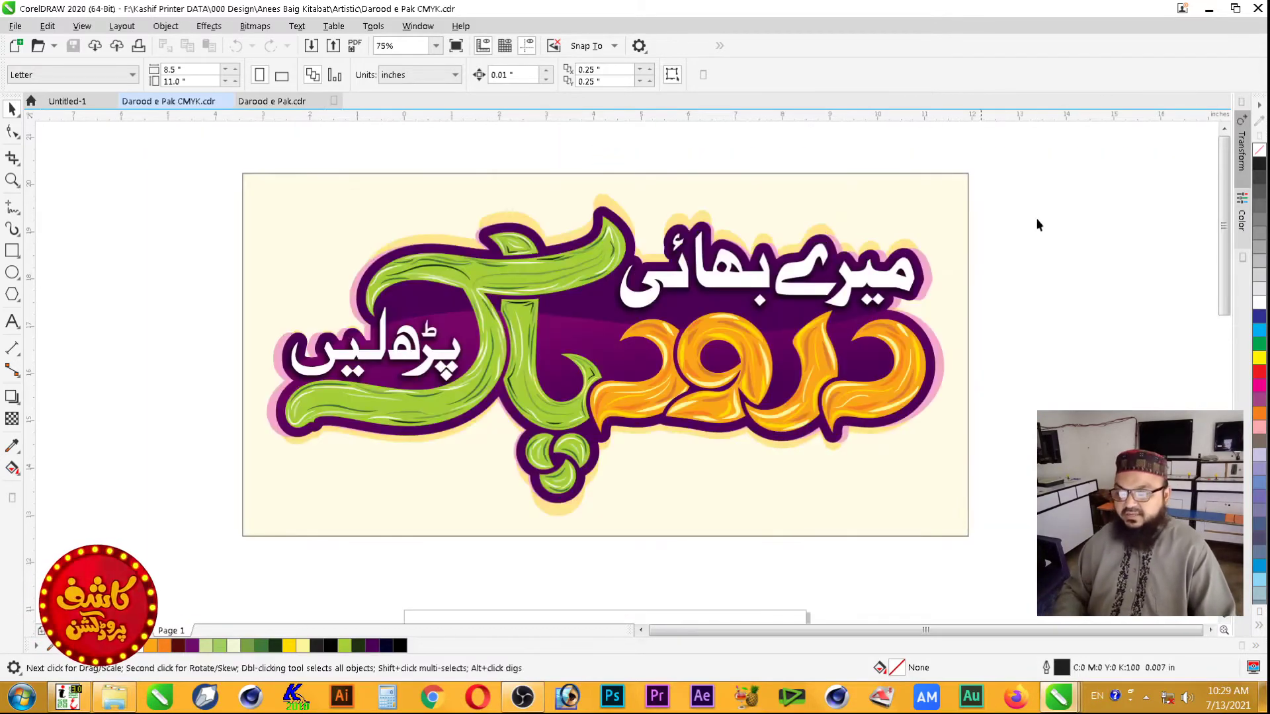
Remove the cream background rectangle's outline, then select all the artwork.
left_click(952, 191)
right_click(1258, 151)
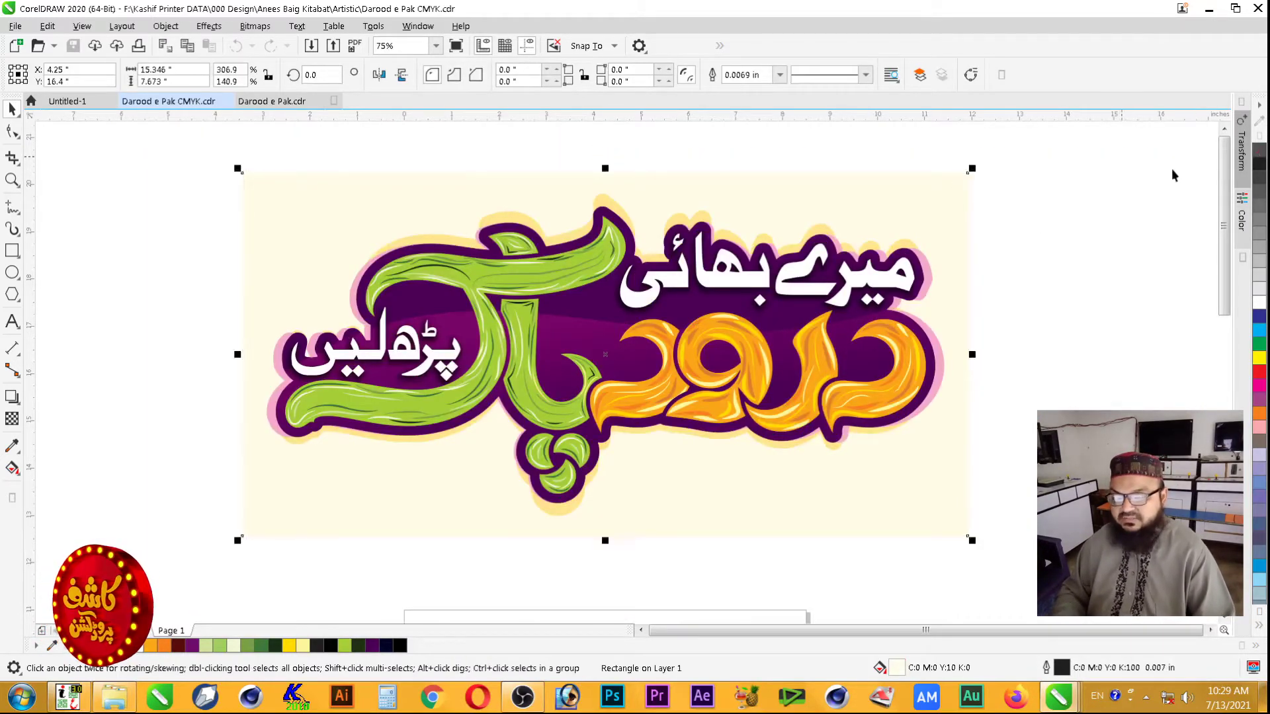
left_click(1011, 164)
left_click(963, 178)
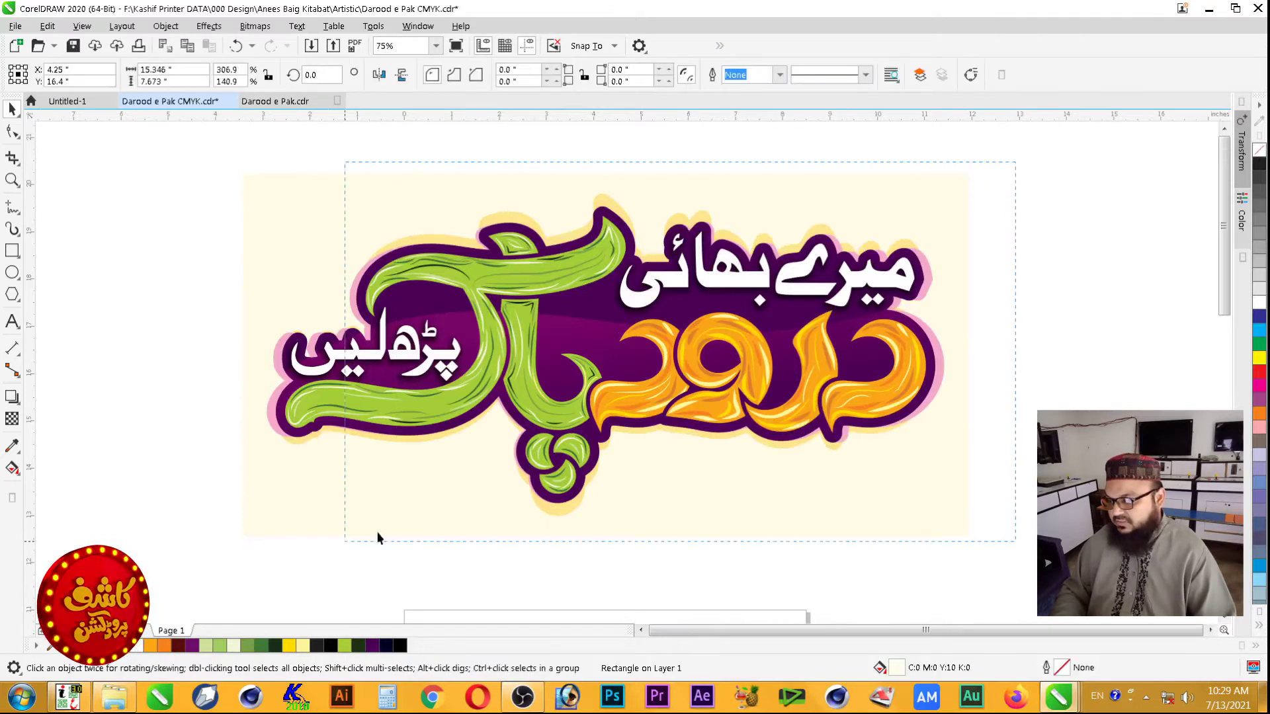
key("ctrl+a")
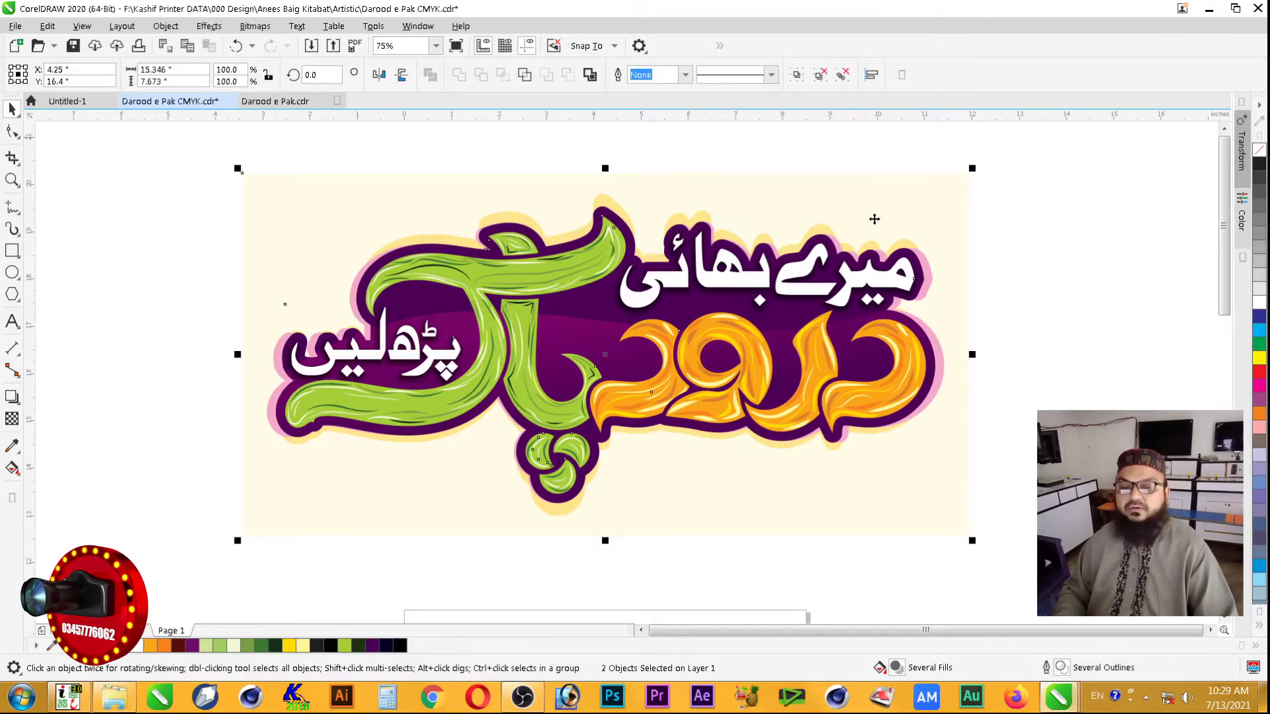
left_click(417, 26)
mouse_move(435, 229)
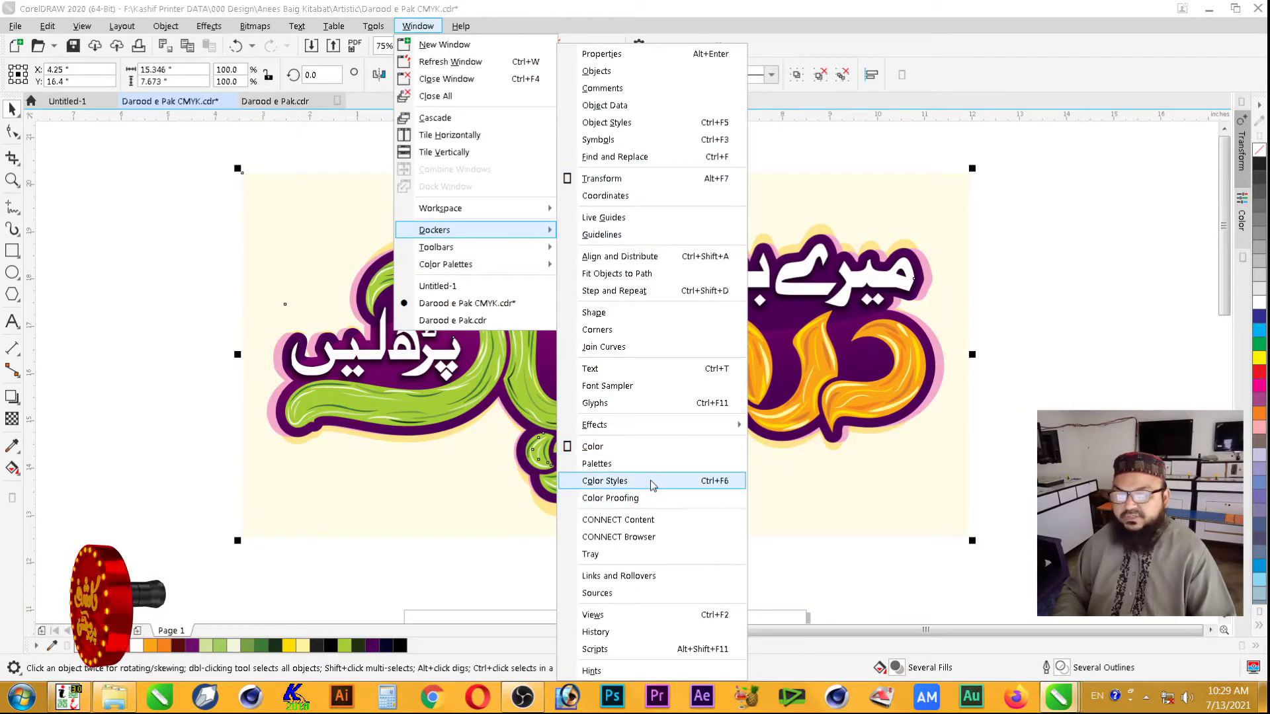
Open the Color Styles docker and drag the selected artwork into its harmony area.
left_click(650, 480)
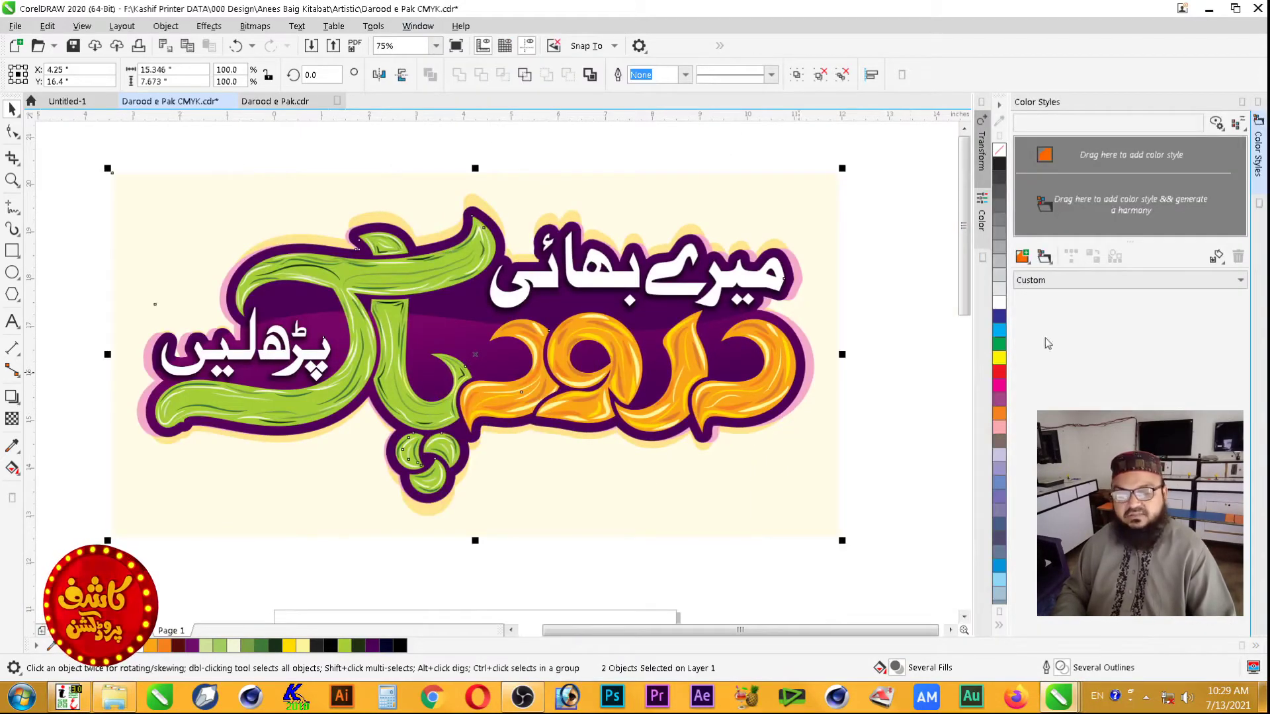
left_click_drag(822, 213, 1095, 212)
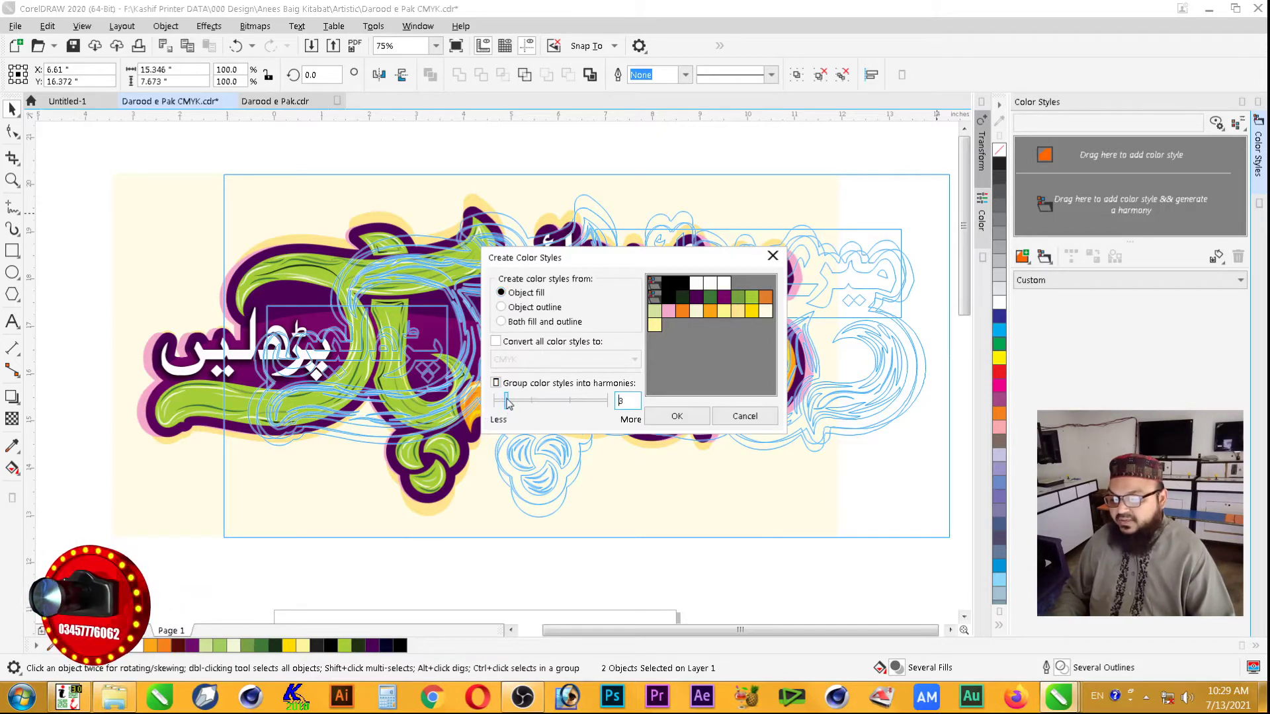
Create colour styles from the artwork's object fills, grouped into 3 harmonies.
left_click(529, 404)
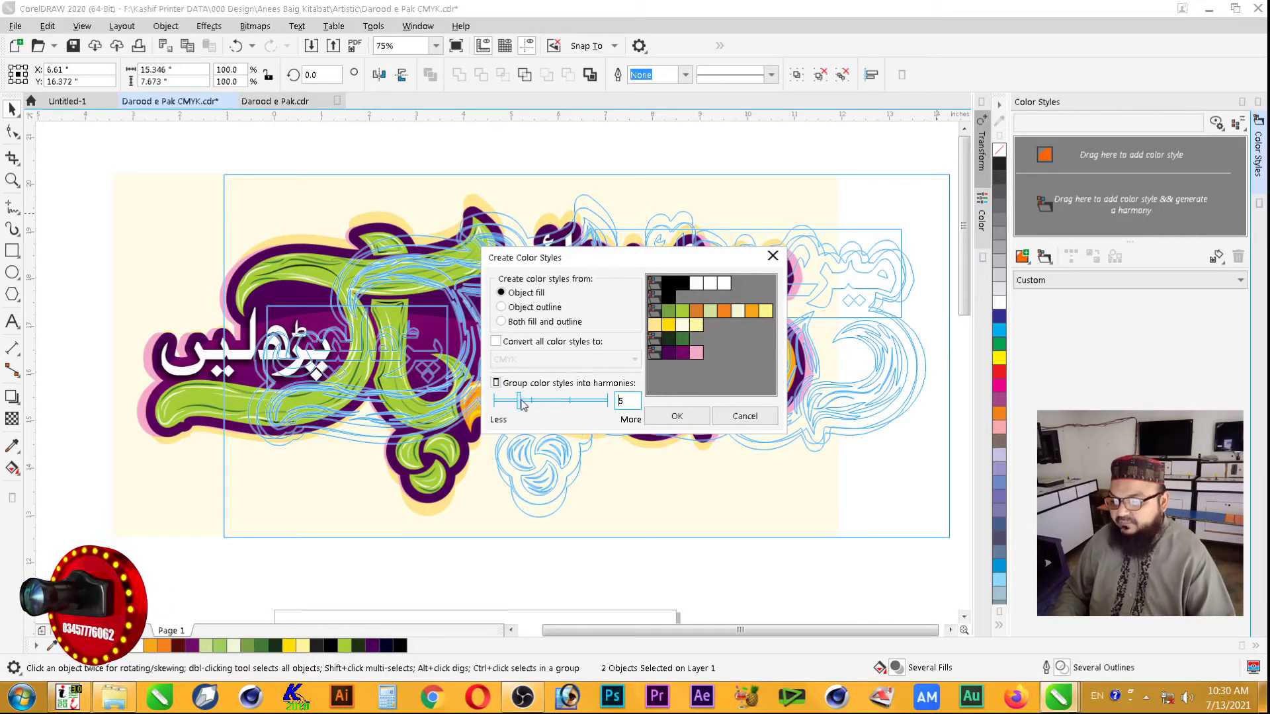
mouse_move(520, 404)
left_mouse_down()
mouse_move(537, 406)
mouse_move(510, 407)
left_mouse_up()
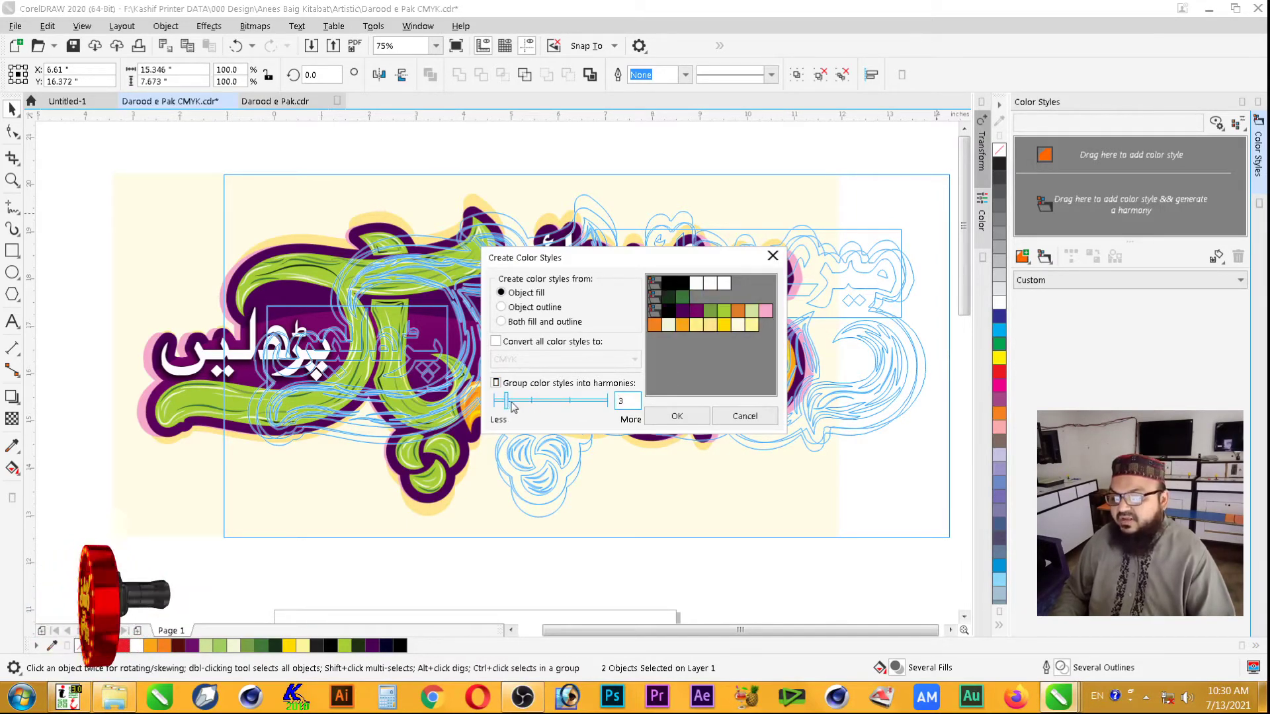
left_click(688, 415)
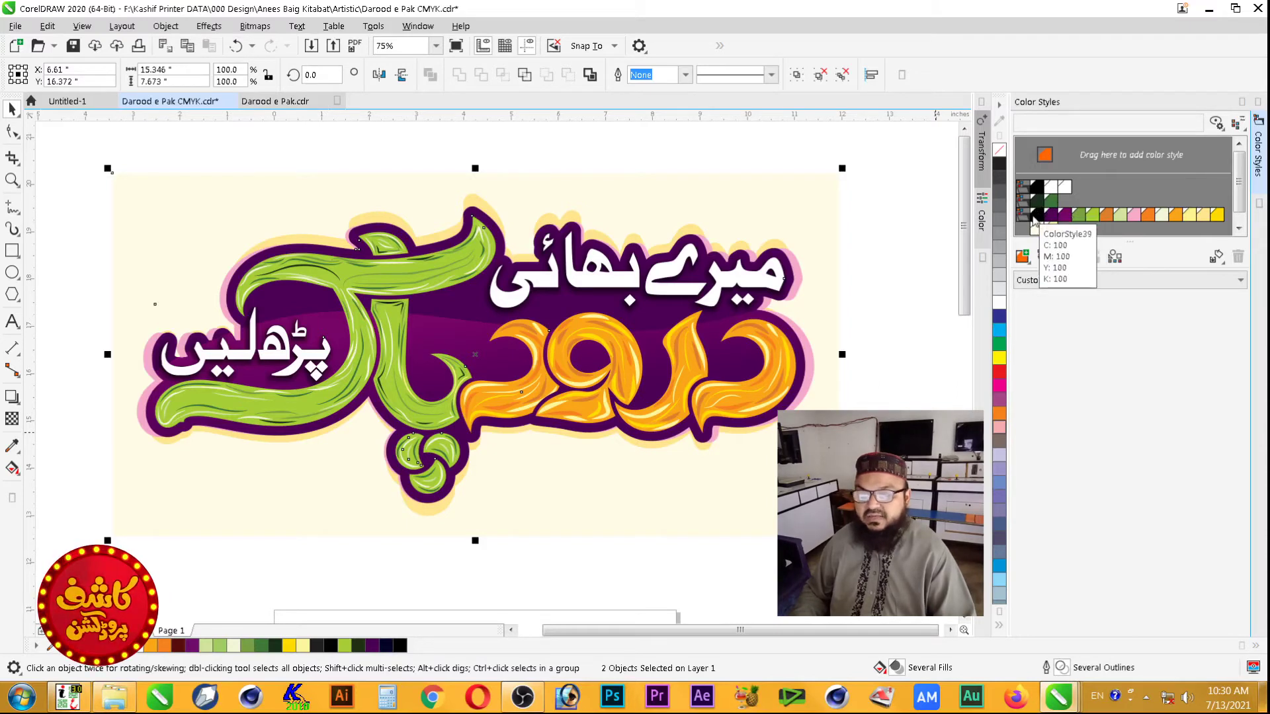
In the Harmony Editor, drag individual colours toward pink, dark navy, red and orange.
left_click(1051, 225)
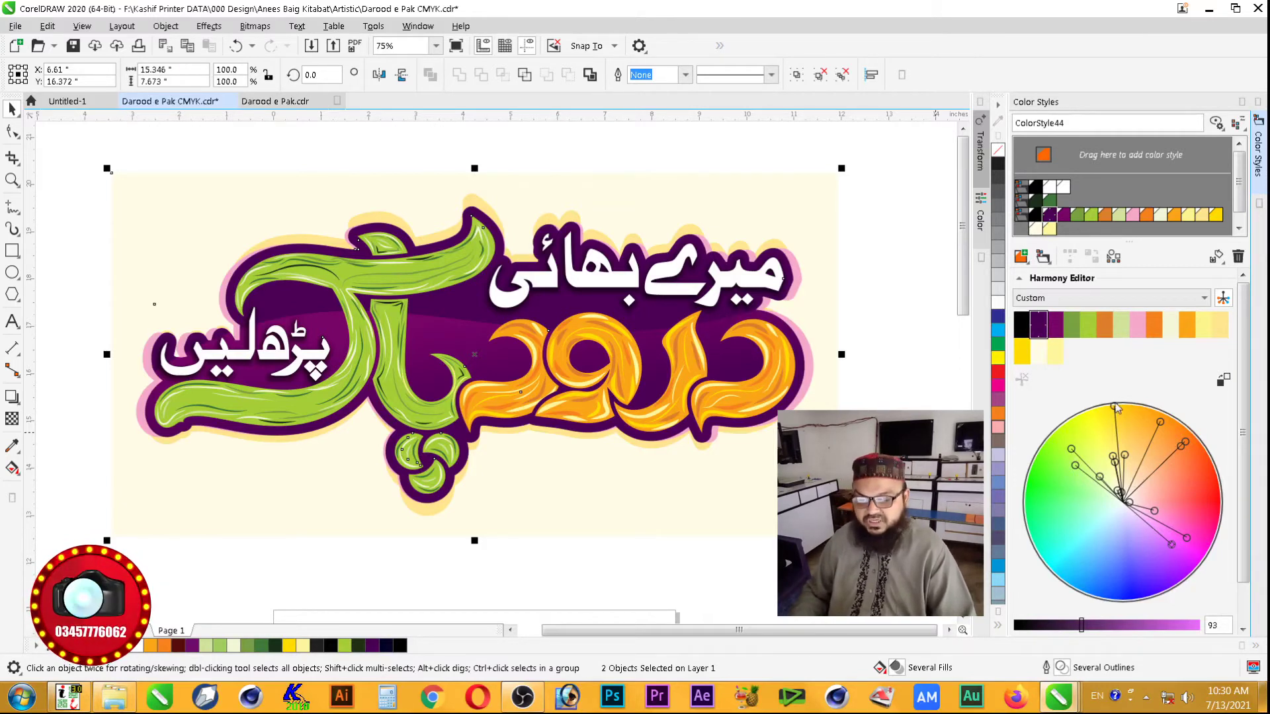
mouse_move(1115, 410)
left_mouse_down()
mouse_move(1099, 429)
mouse_move(1125, 423)
left_mouse_up()
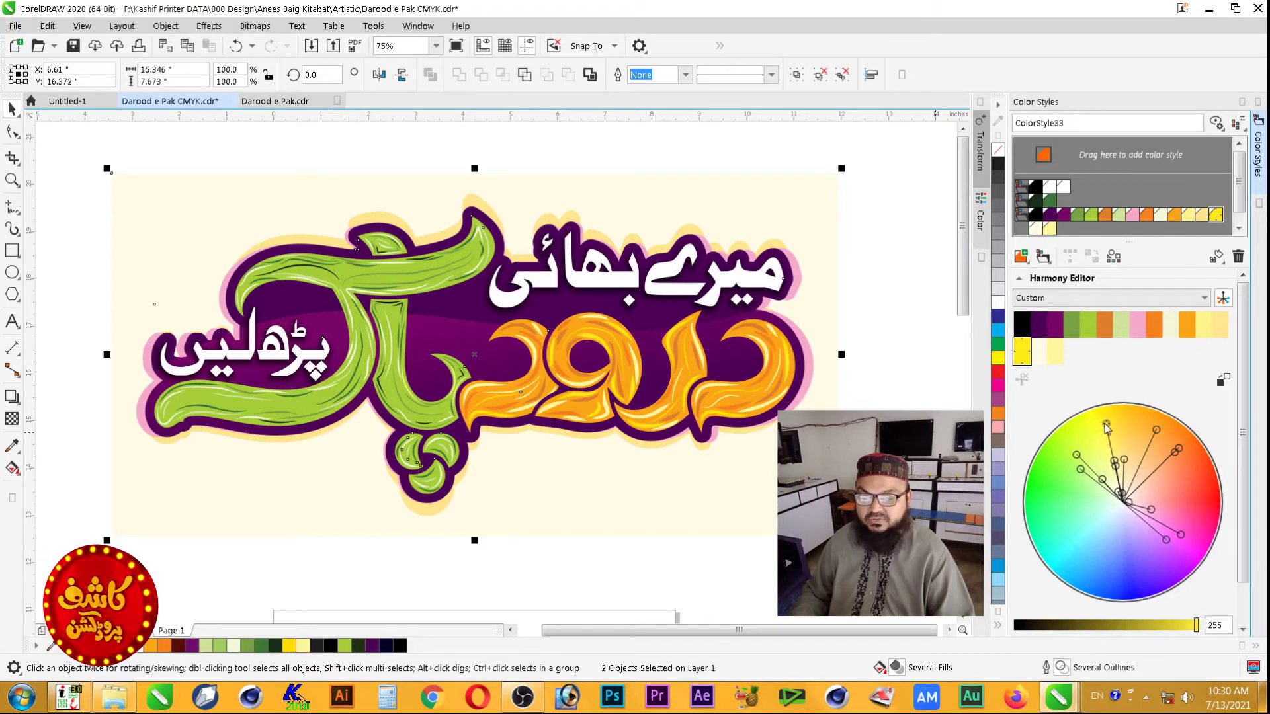
left_click_drag(1181, 453, 1178, 517)
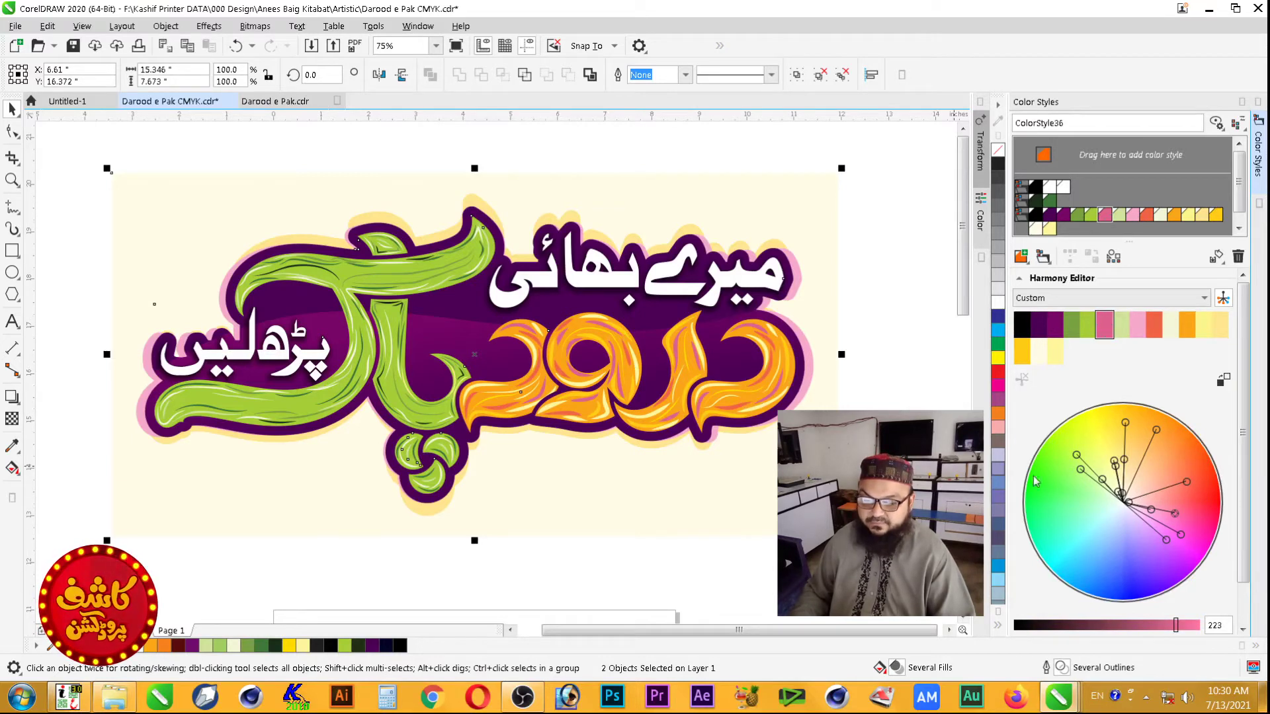
mouse_move(1167, 541)
left_mouse_down()
mouse_move(1122, 562)
mouse_move(1158, 575)
left_mouse_up()
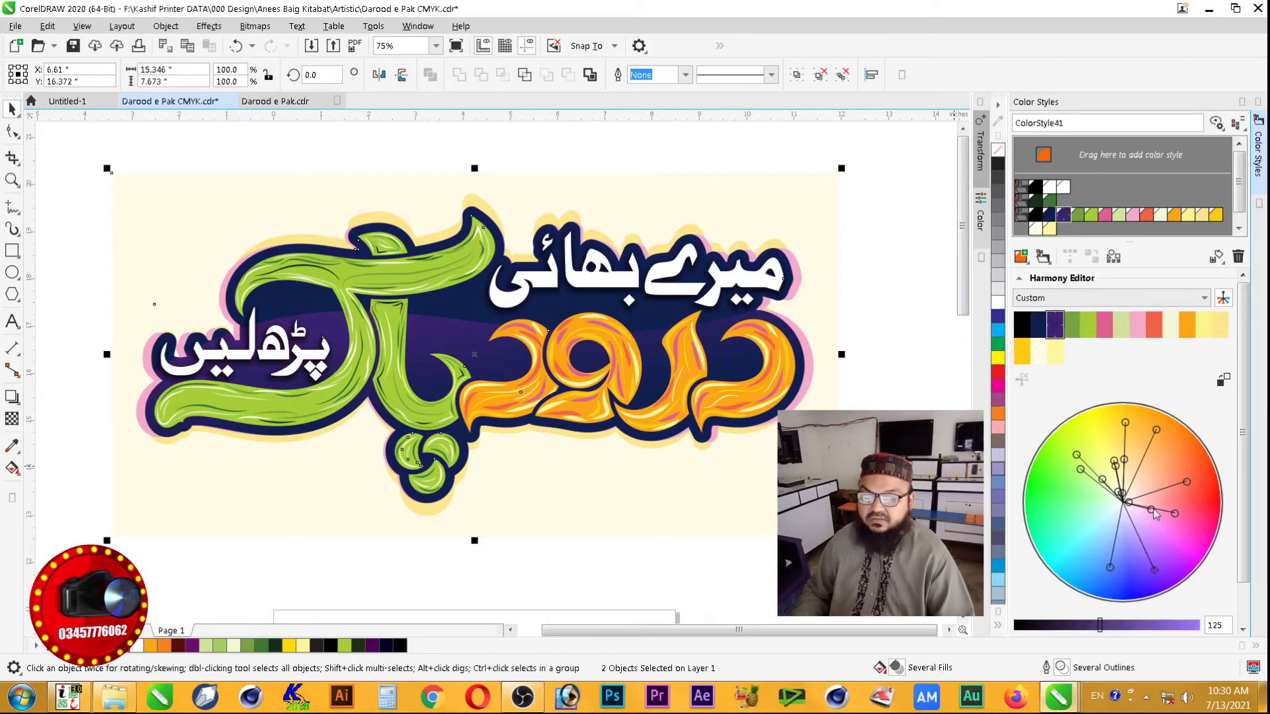
left_click_drag(1125, 423, 1204, 498)
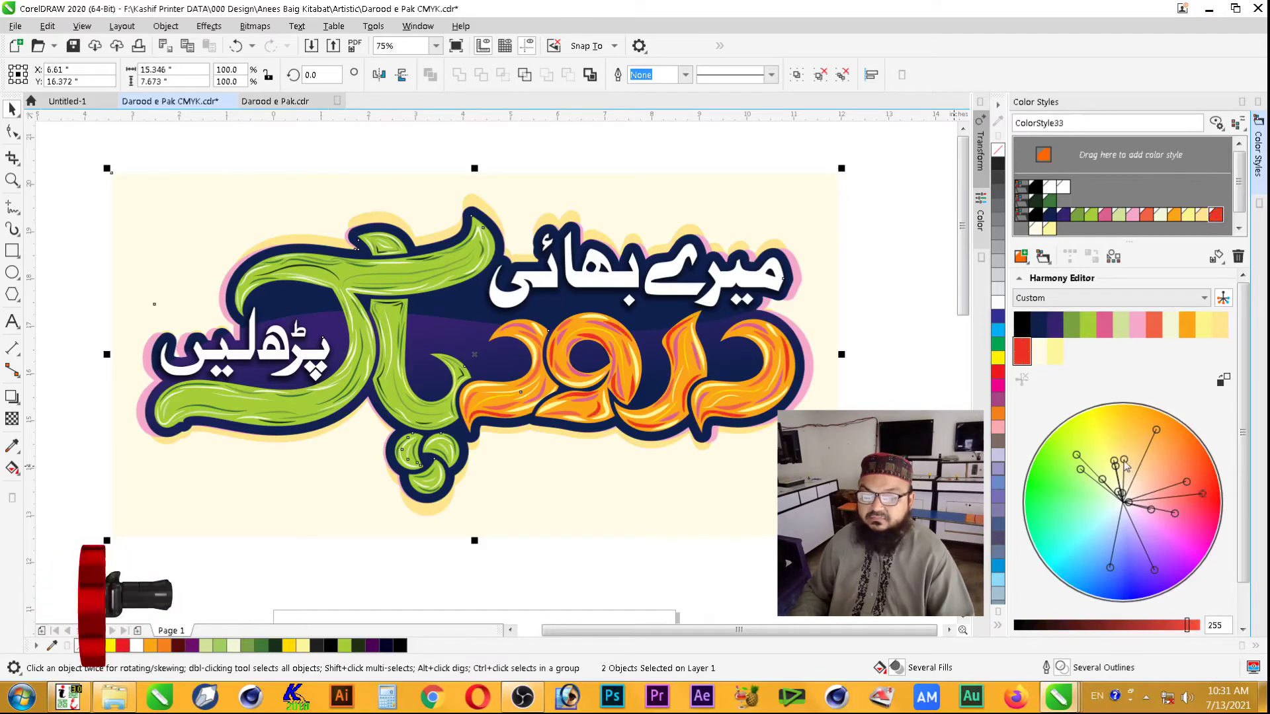
mouse_move(1123, 460)
left_mouse_down()
mouse_move(1193, 465)
mouse_move(1123, 459)
left_mouse_up()
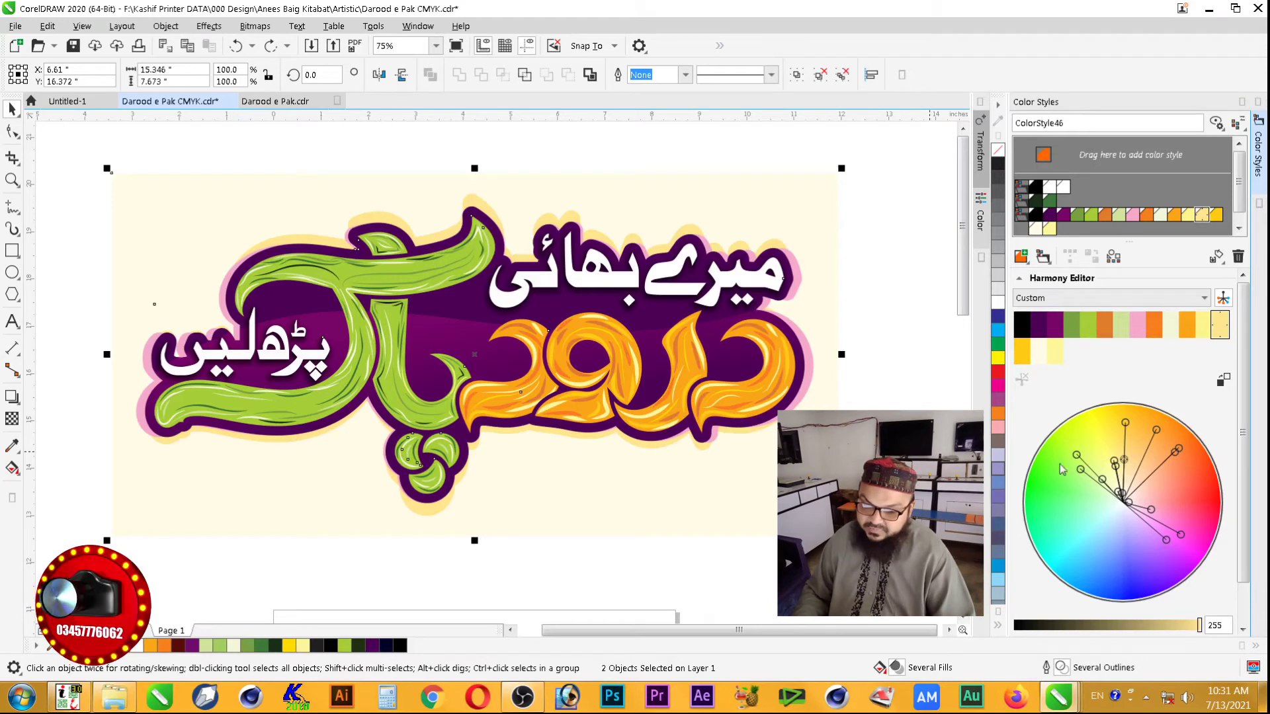
Select the whole harmony and rotate it, turning the lettering blue and green on pale blue.
left_click(1078, 543)
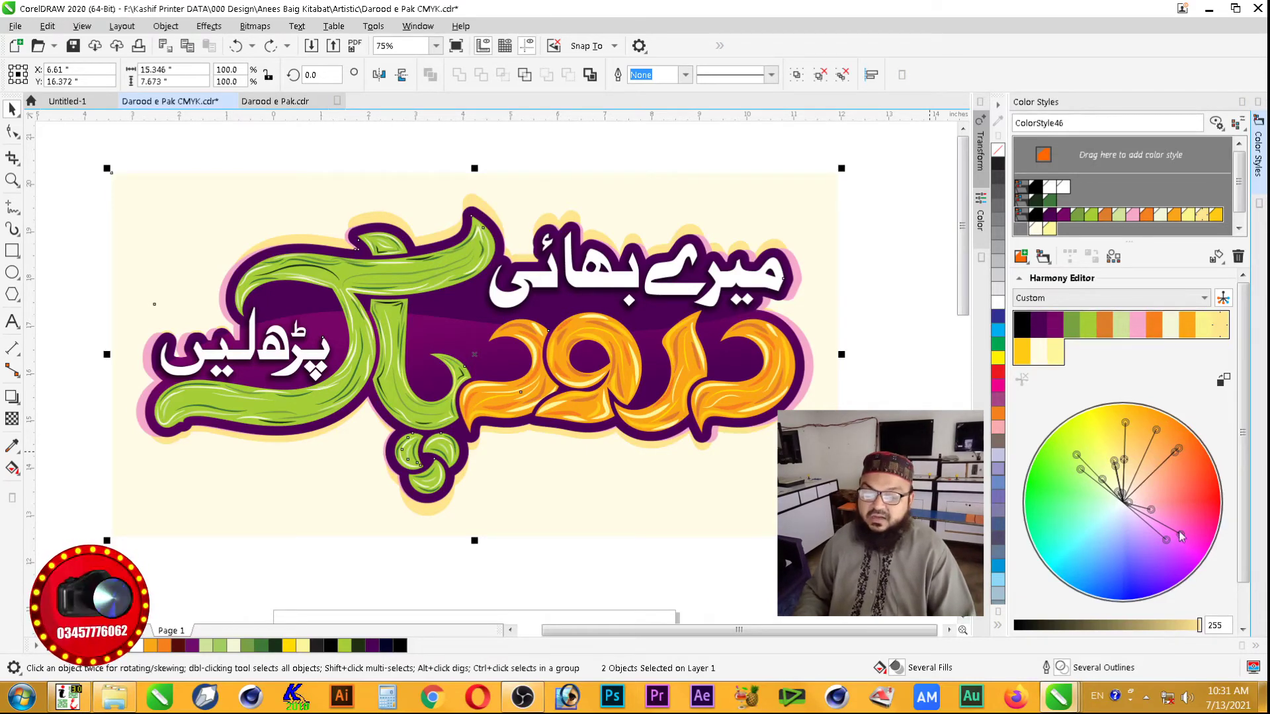
left_click_drag(1183, 539, 1193, 521)
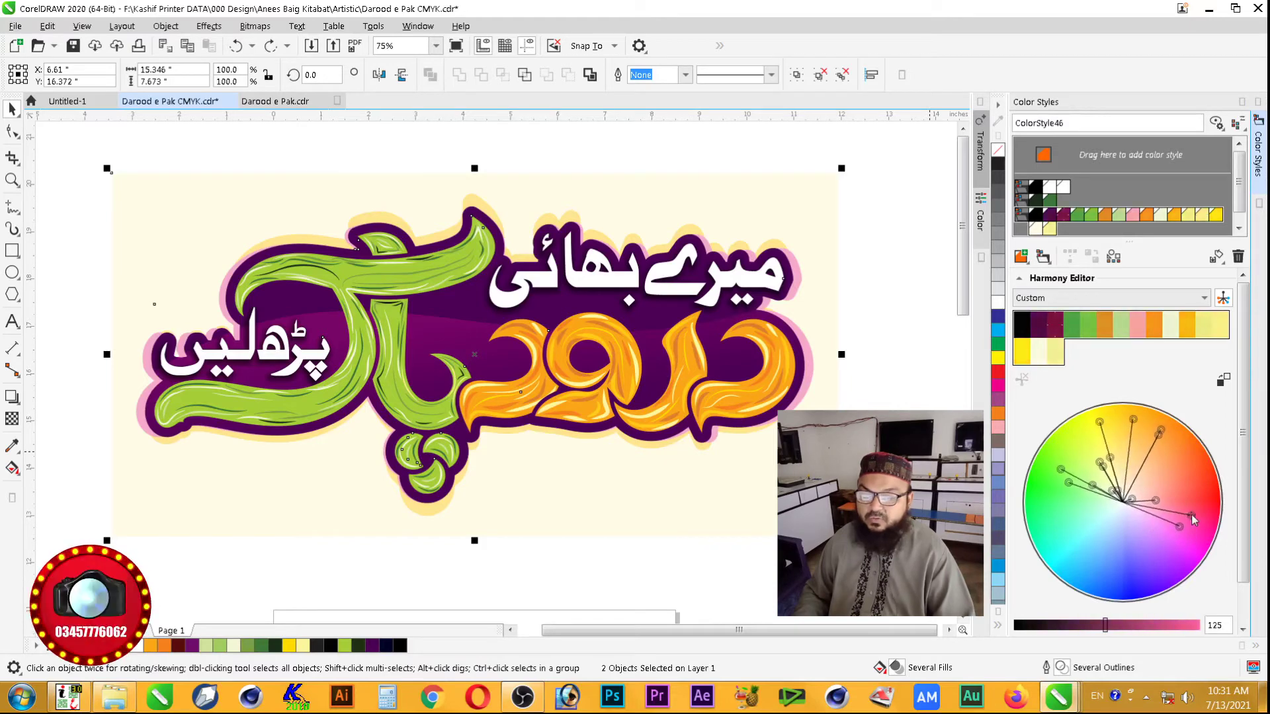
mouse_move(1192, 514)
left_mouse_down()
mouse_move(1172, 451)
mouse_move(1118, 429)
left_mouse_up()
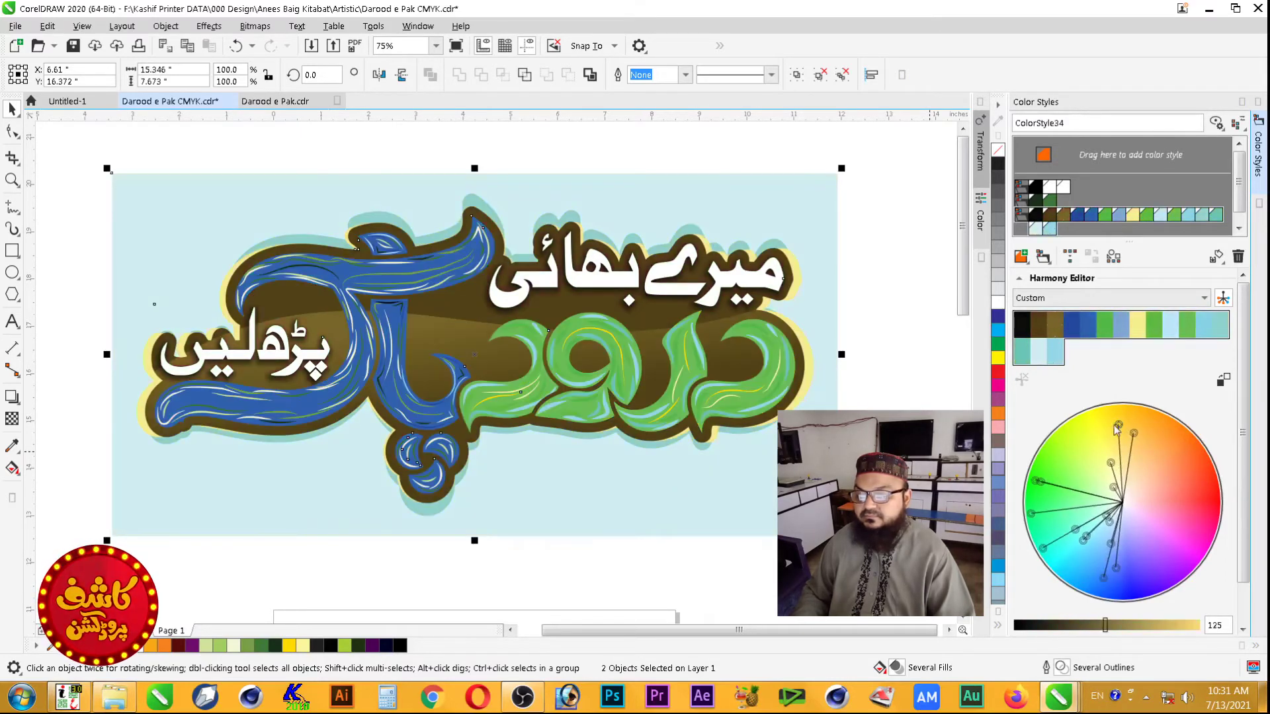
Rotate the harmony wheel further into a teal, pink and white palette.
left_click_drag(1117, 428, 1082, 434)
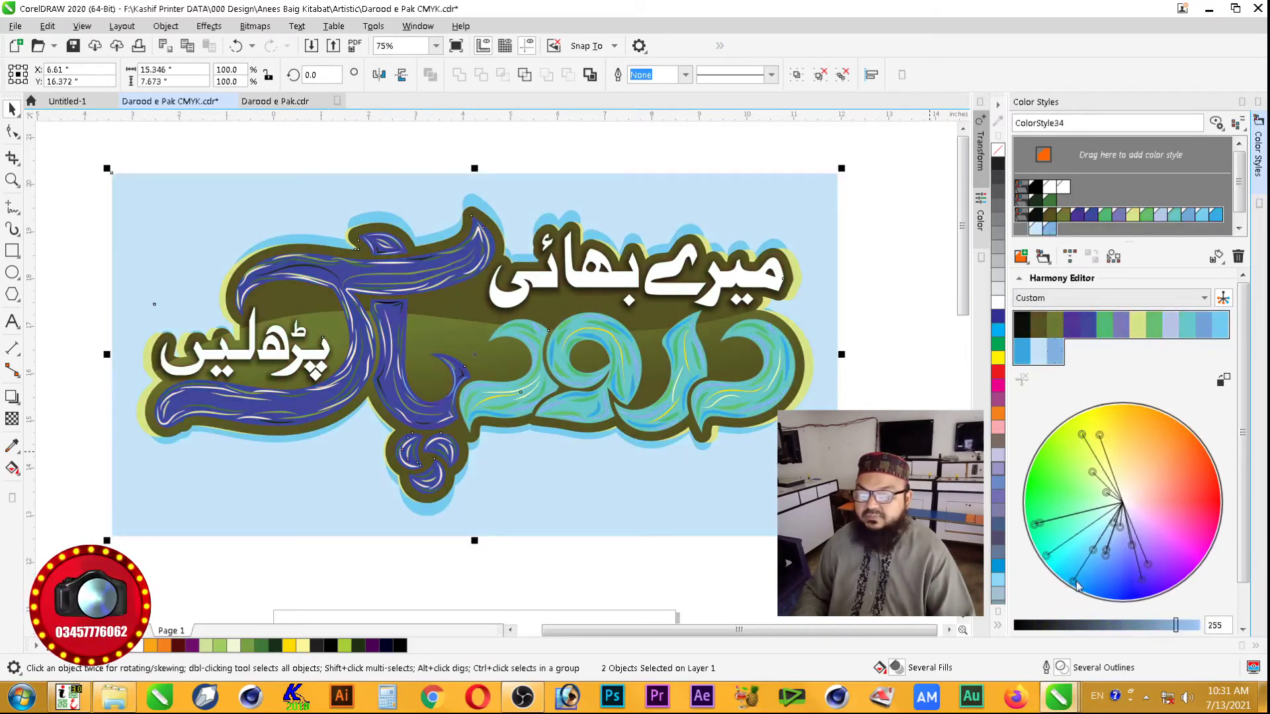
mouse_move(1076, 585)
left_mouse_down()
mouse_move(1122, 592)
mouse_move(1187, 563)
left_mouse_up()
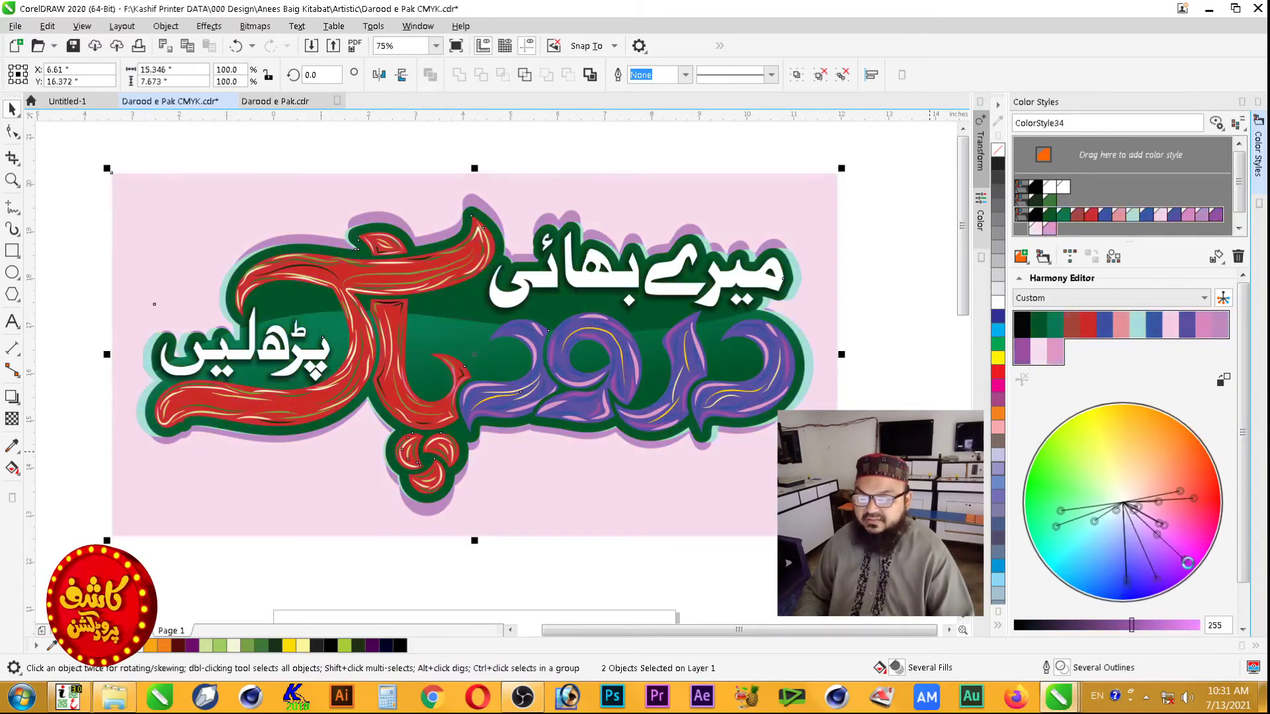
left_click_drag(1187, 563, 1192, 518)
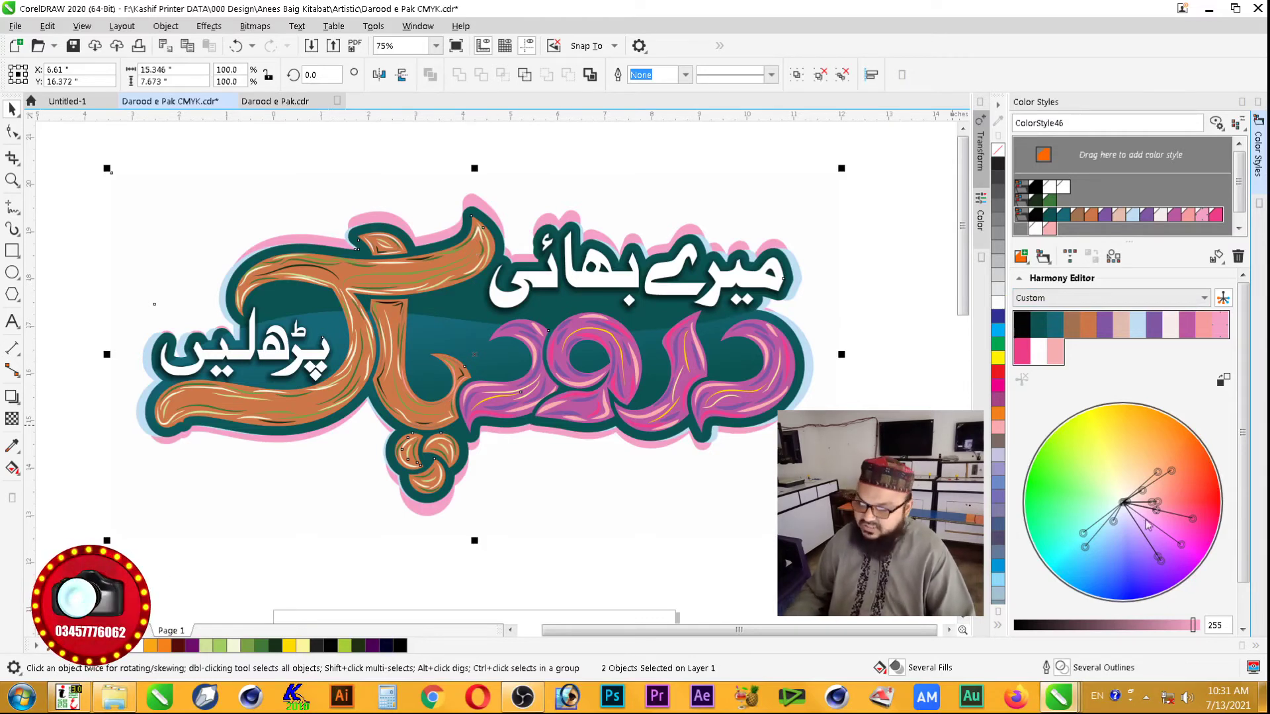
Select the large letterforms' brown swatch alone and shift its hue toward gold.
left_click(1089, 327)
mouse_move(1158, 472)
left_mouse_down()
mouse_move(1121, 447)
mouse_move(1070, 487)
left_mouse_up()
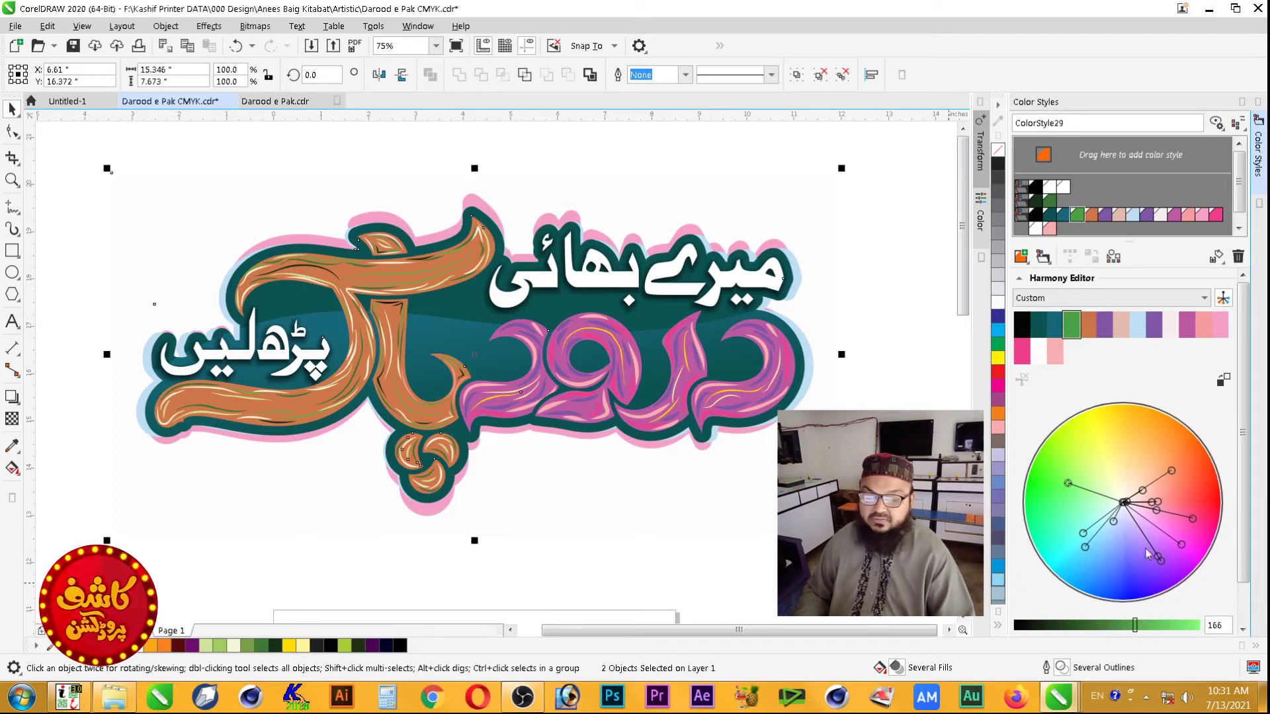
left_click(1089, 331)
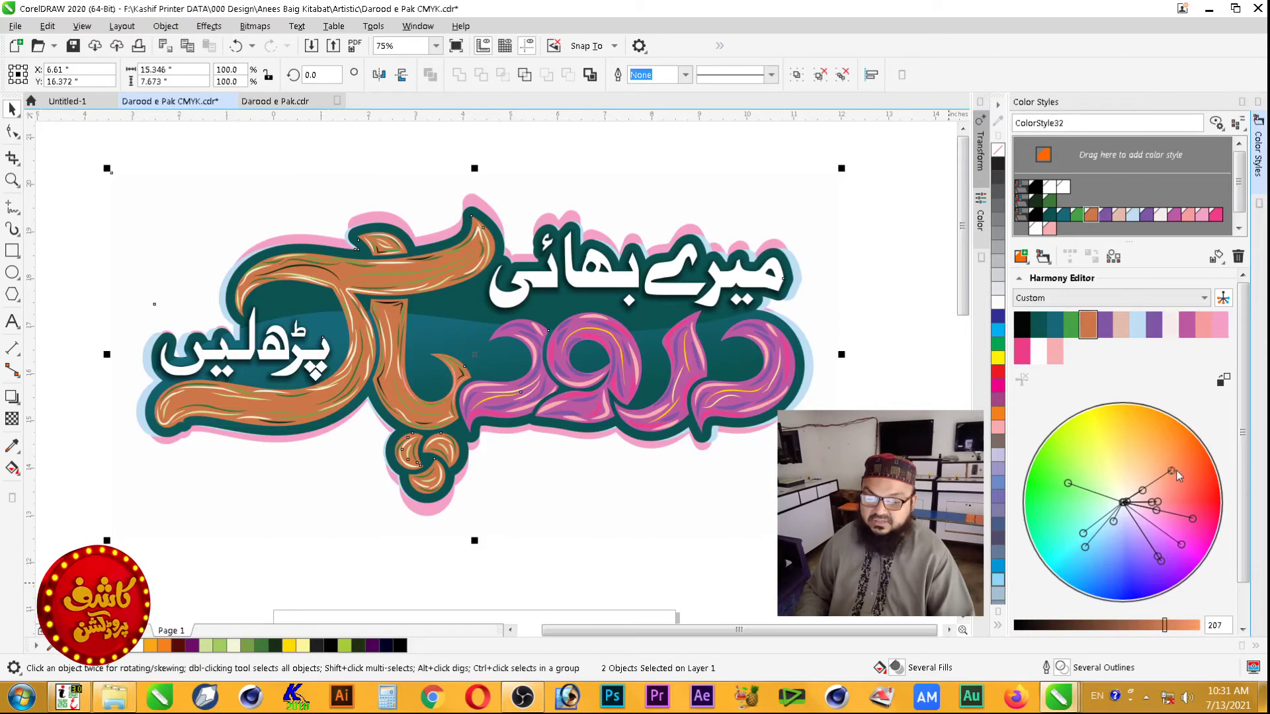
mouse_move(1171, 471)
left_mouse_down()
mouse_move(1115, 442)
mouse_move(1108, 455)
left_mouse_up()
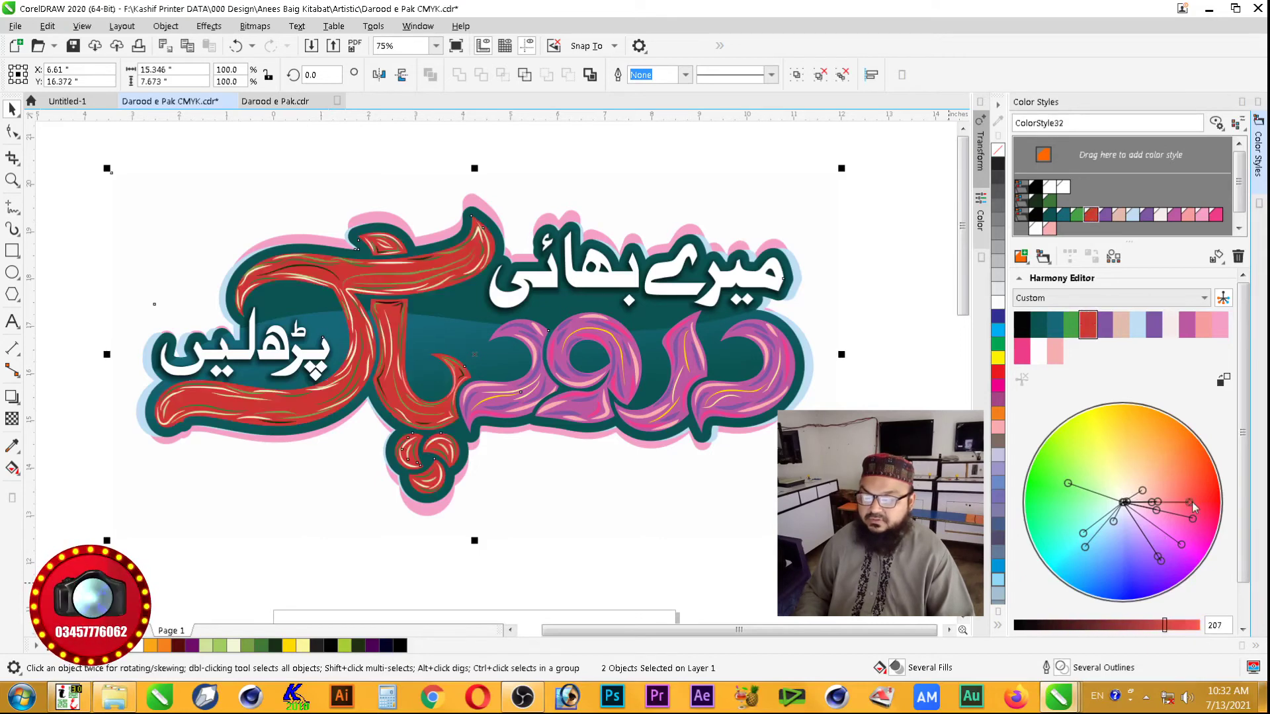
Make the large letterforms red and shift other swatches to olive, blue and dark green.
left_click_drag(1108, 455, 1213, 503)
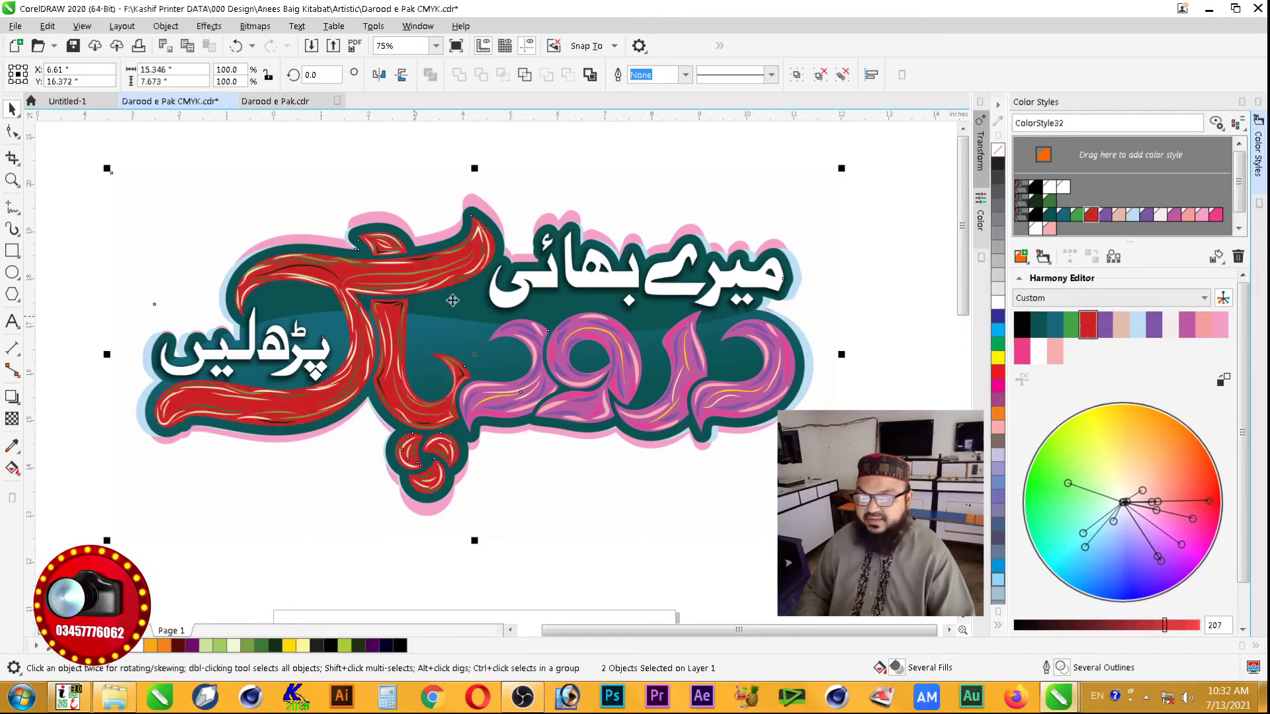
mouse_move(1067, 483)
left_mouse_down()
mouse_move(1158, 461)
mouse_move(1187, 474)
left_mouse_up()
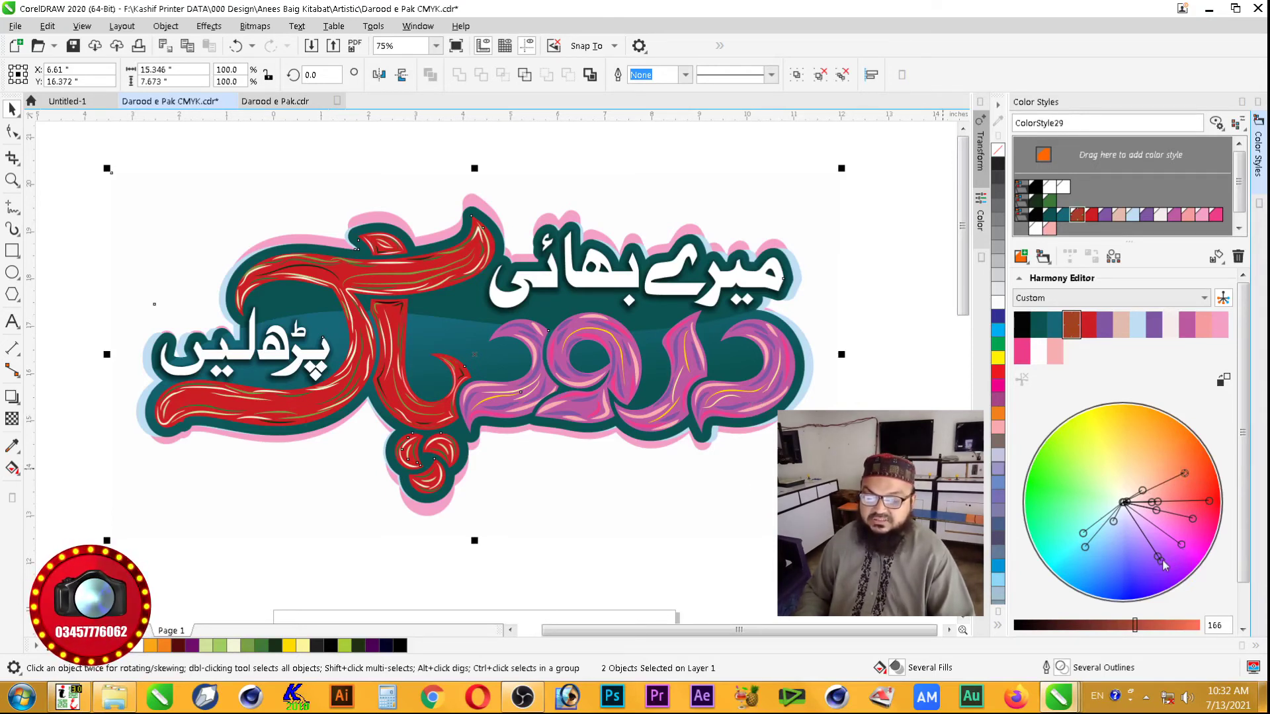
left_click_drag(1159, 558, 1108, 583)
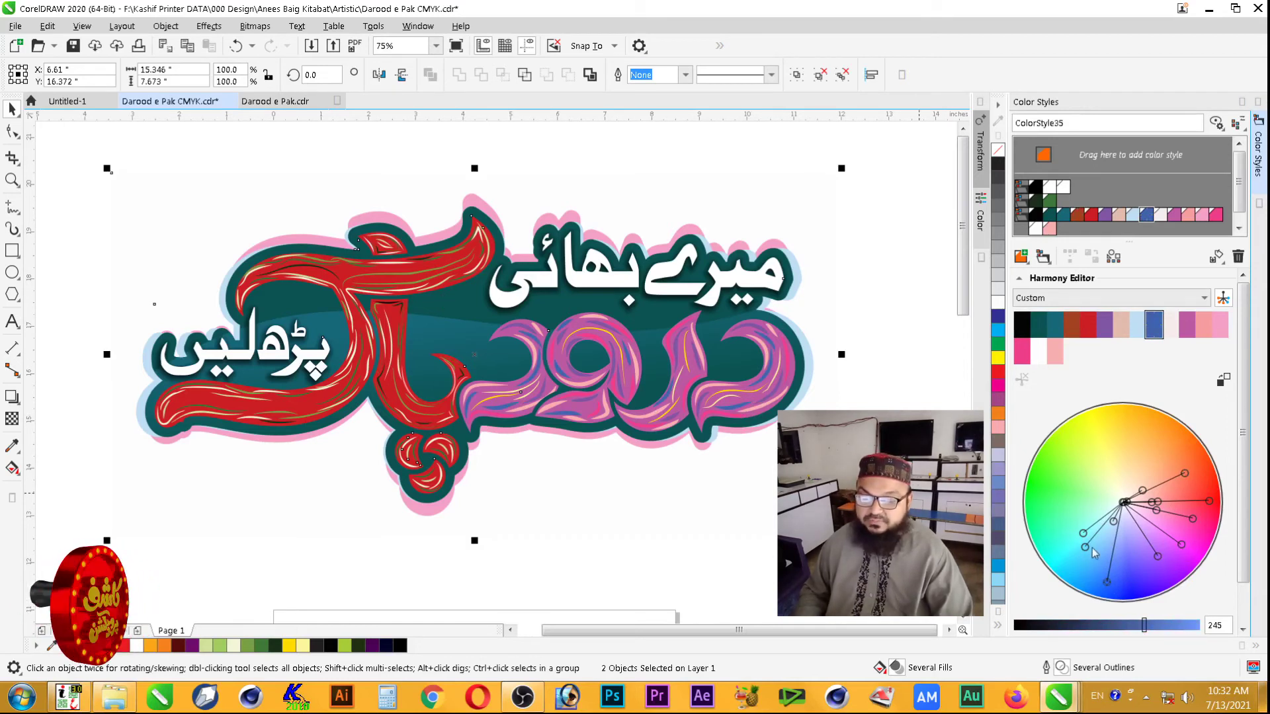
left_click_drag(1082, 533, 1132, 426)
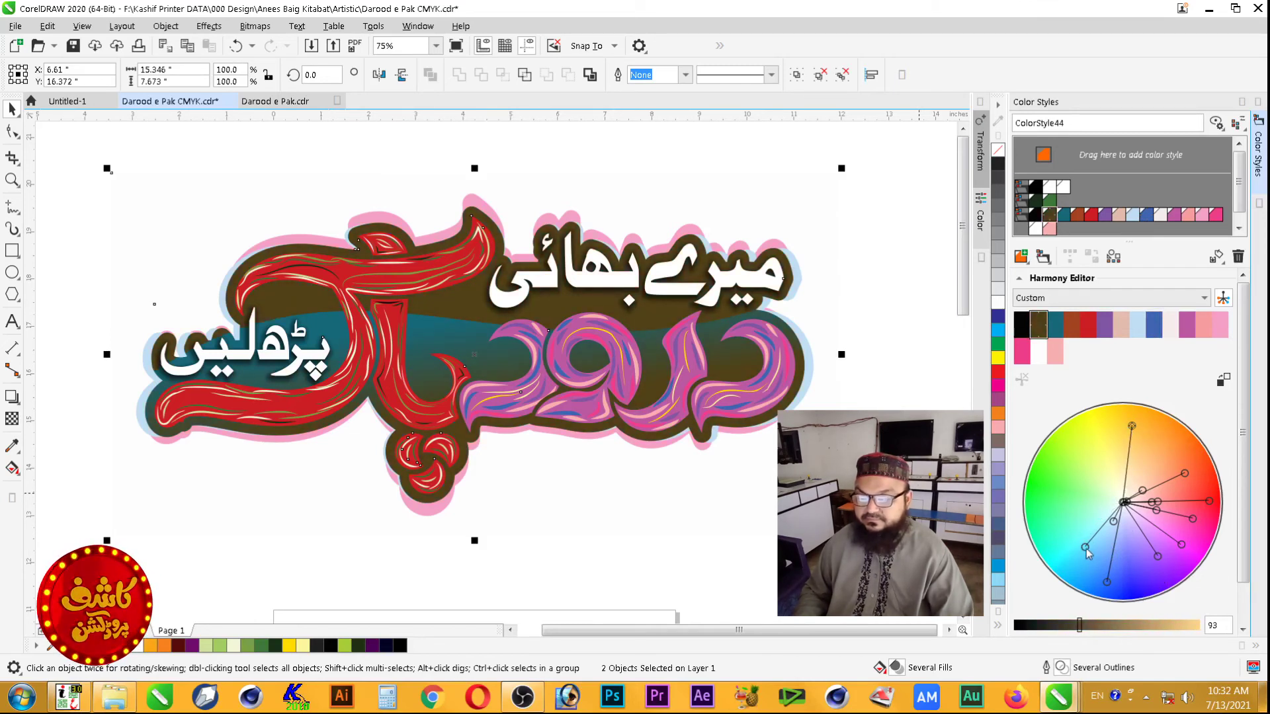
left_click_drag(1085, 547, 1107, 432)
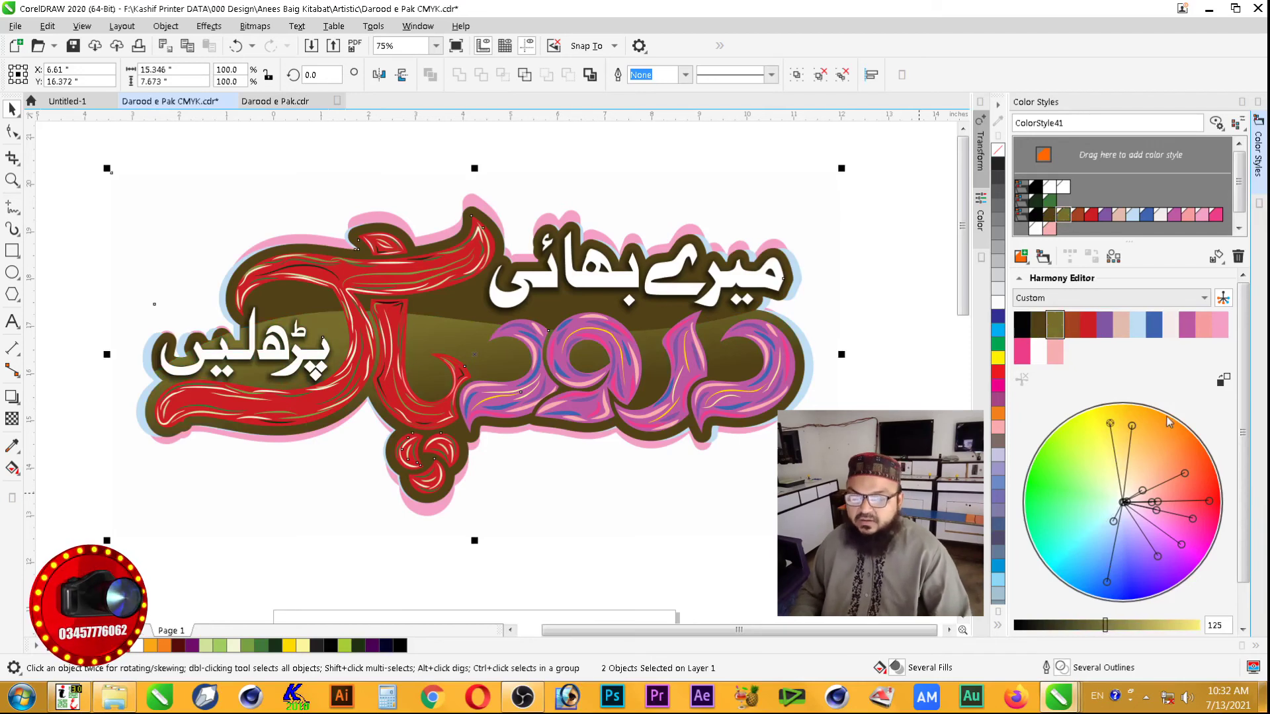
Select all harmony colours and rotate them into a lime, peach and dark green scheme.
left_click(1080, 478)
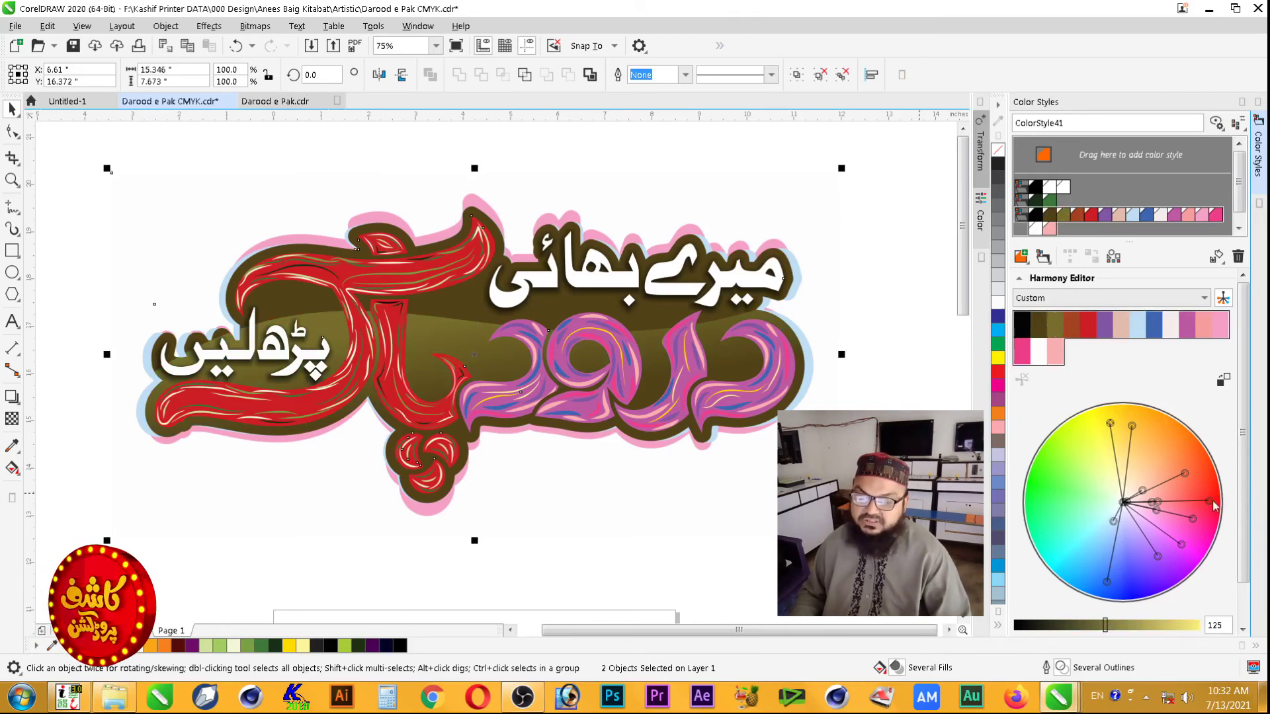
left_click(1210, 502)
mouse_move(1209, 502)
left_mouse_down()
mouse_move(1151, 435)
mouse_move(1100, 452)
left_mouse_up()
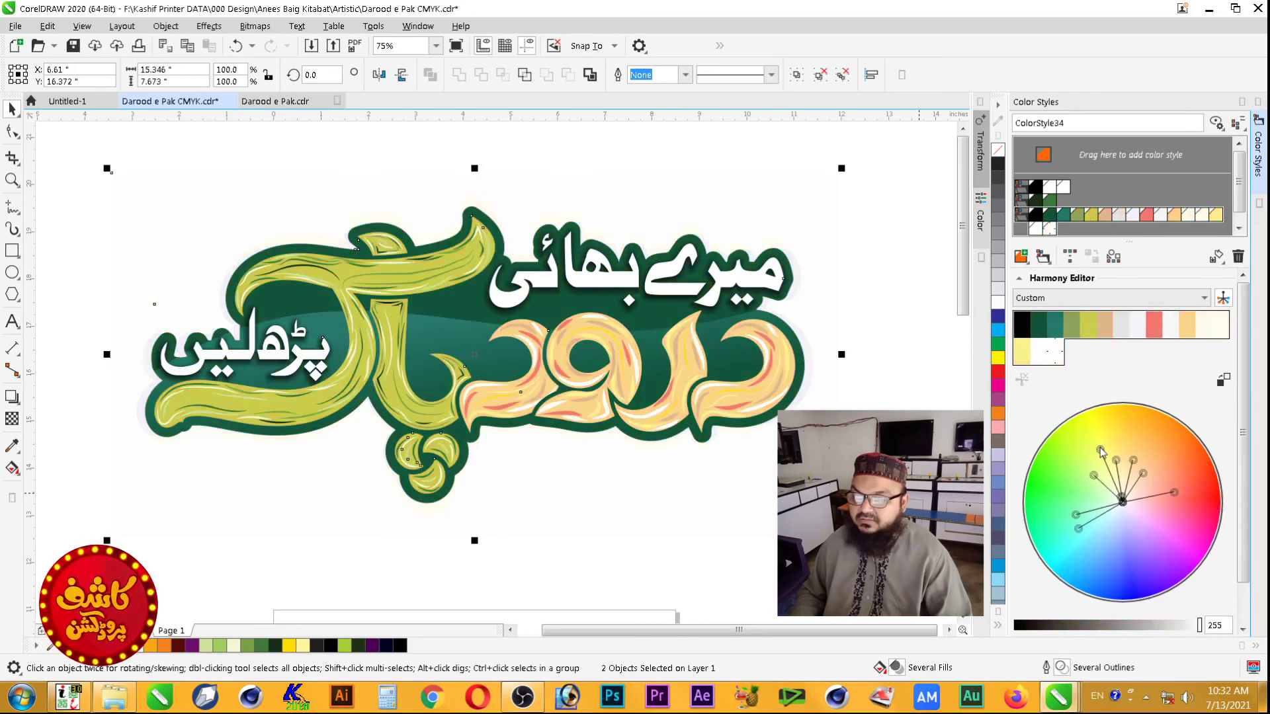